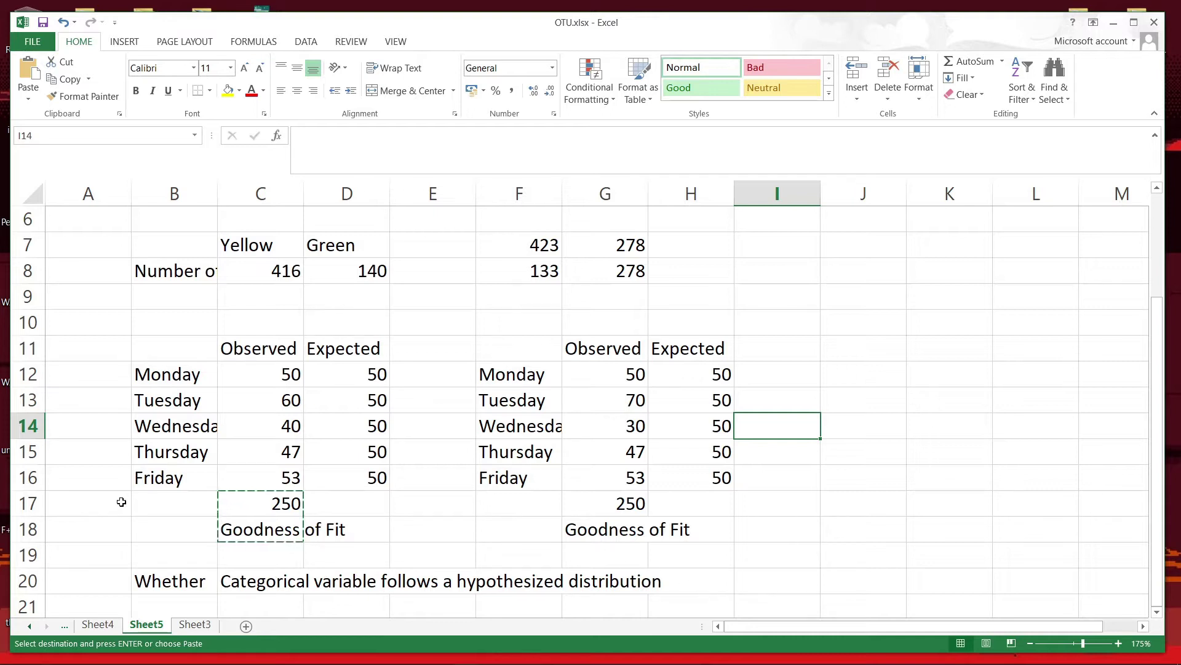
Step: Copy the first weekday Observed/Expected table B11:D16 from Excel and switch to PAST
key(Left)
key(Left)
key(Left)
key(Left)
key(Left)
key(Up)
key(Up)
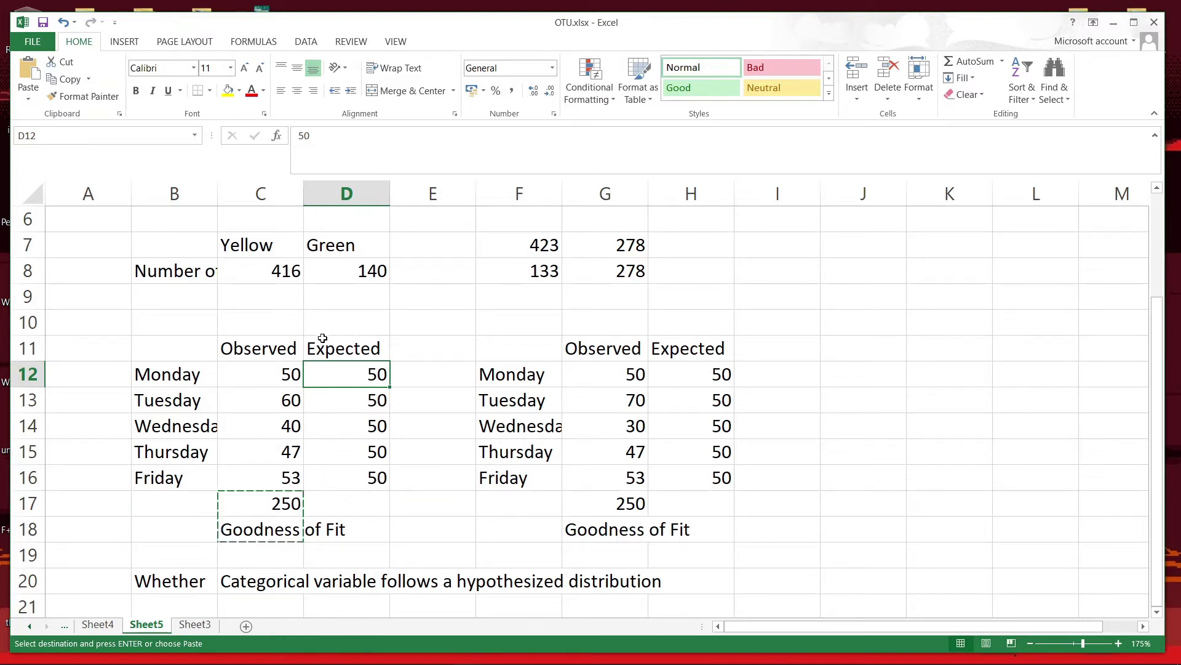
drag(169, 349, 339, 486)
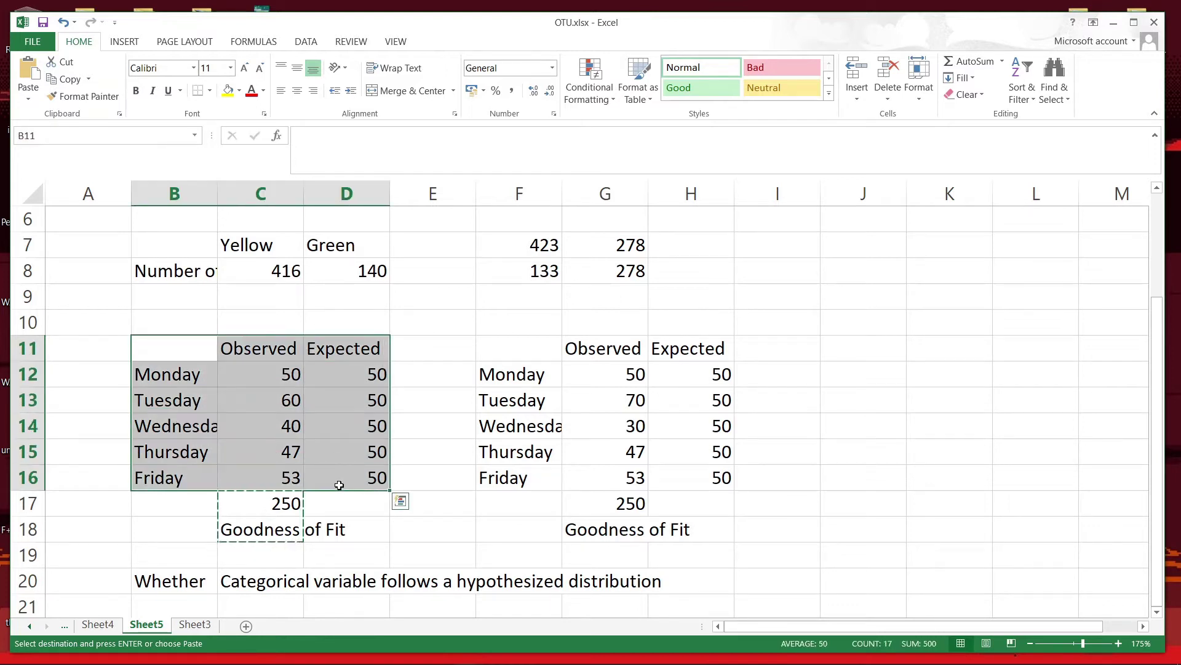
key(ctrl+c)
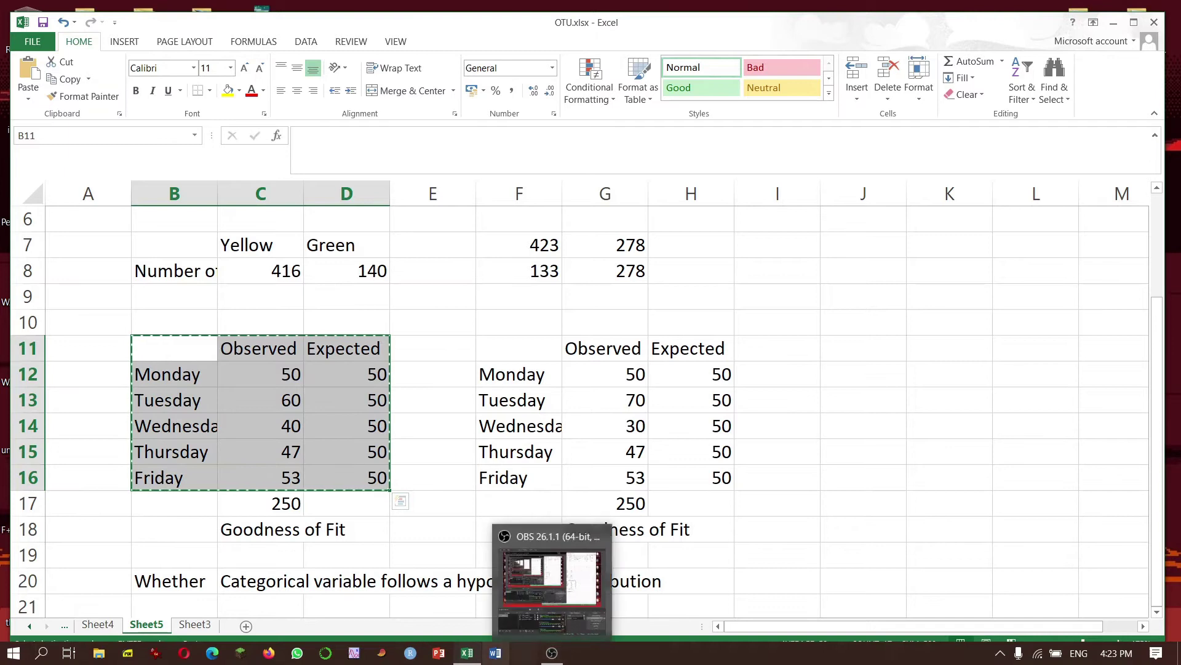
click(384, 653)
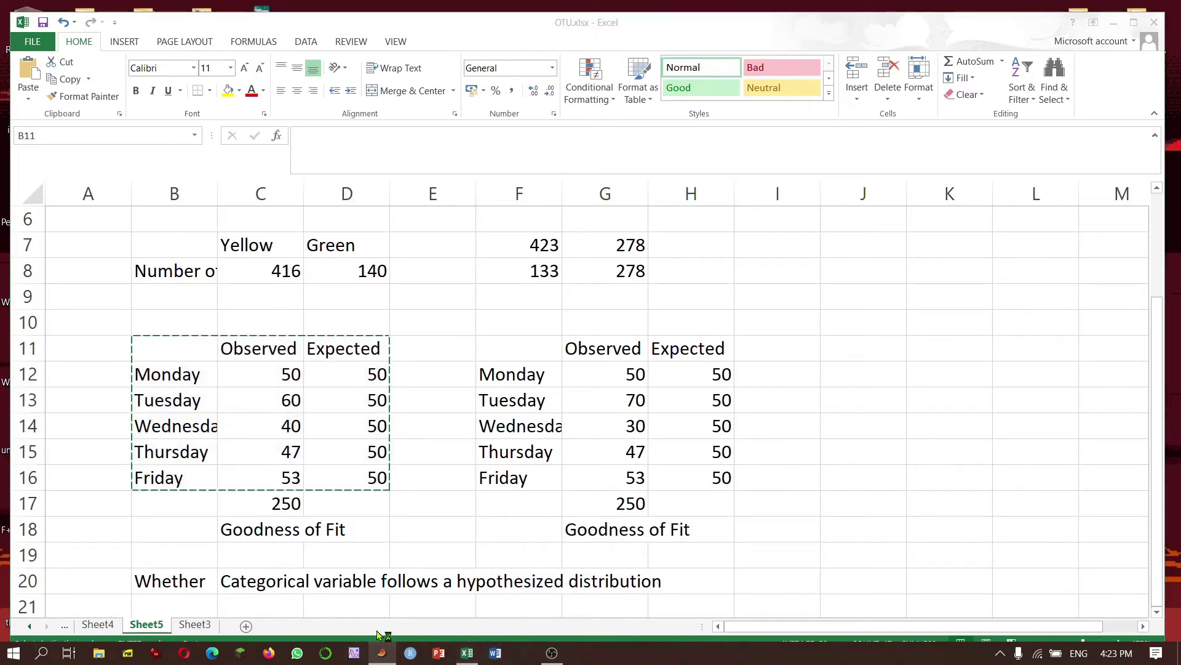
Step: Paste the weekday table with its day and column labels into PAST's data sheet
click(151, 163)
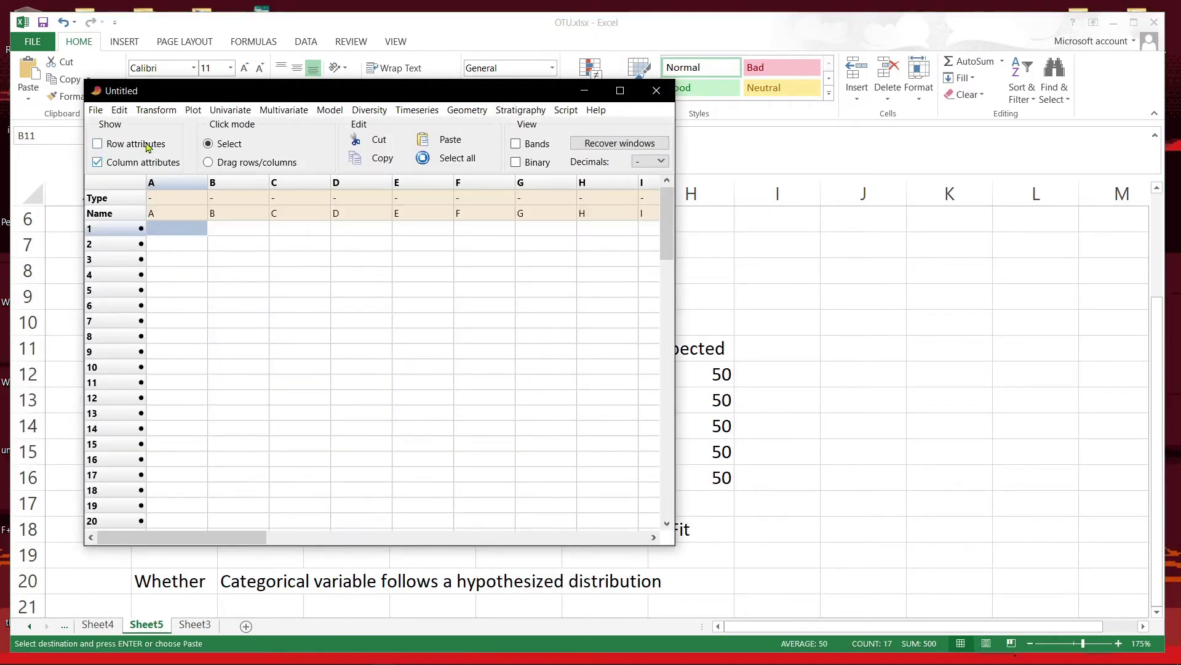
click(150, 144)
click(348, 216)
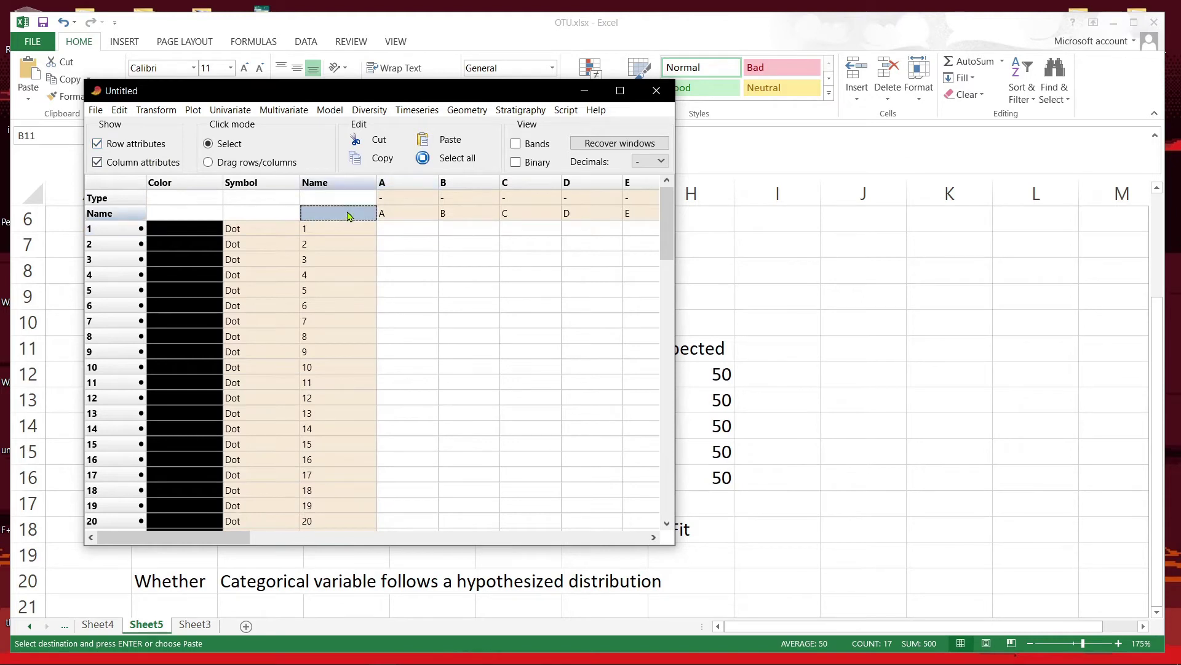
key(ctrl+v)
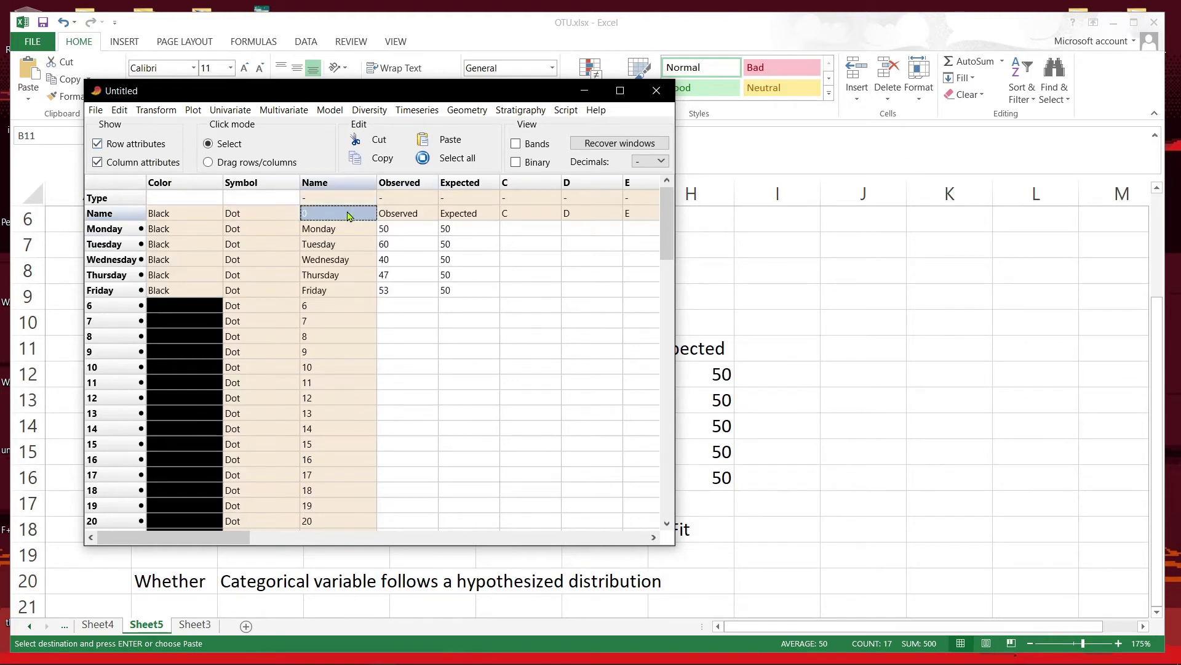
click(164, 163)
click(147, 145)
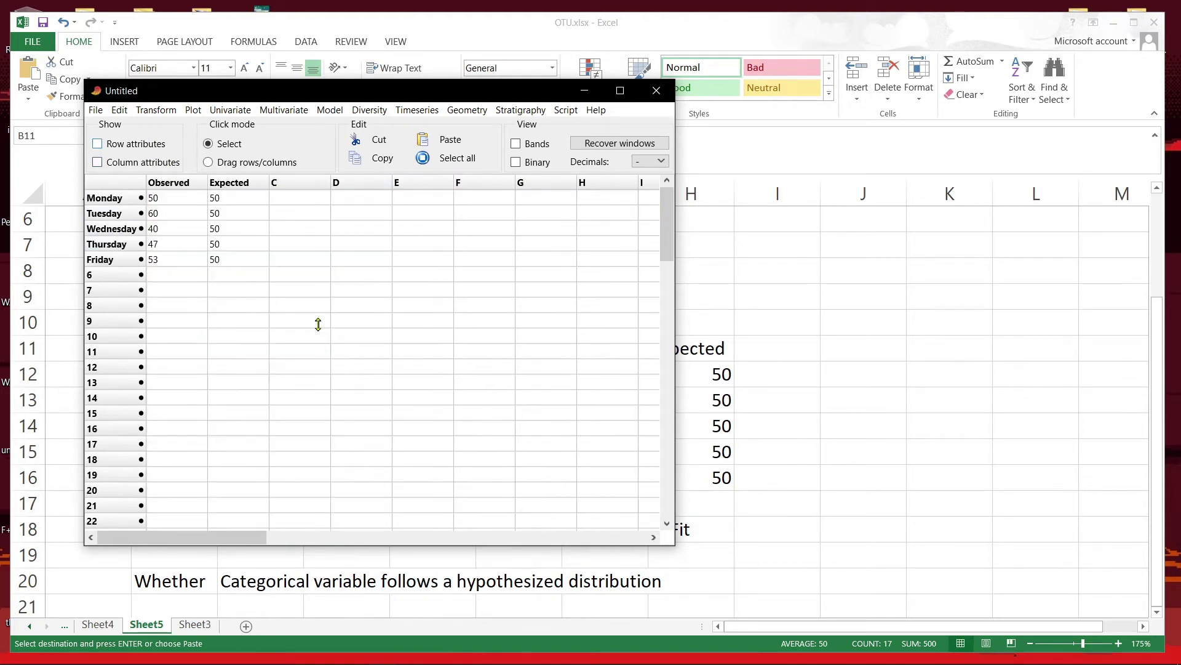
Step: Run the Univariate contingency table (chi²) test on the whole table
key(ctrl+a)
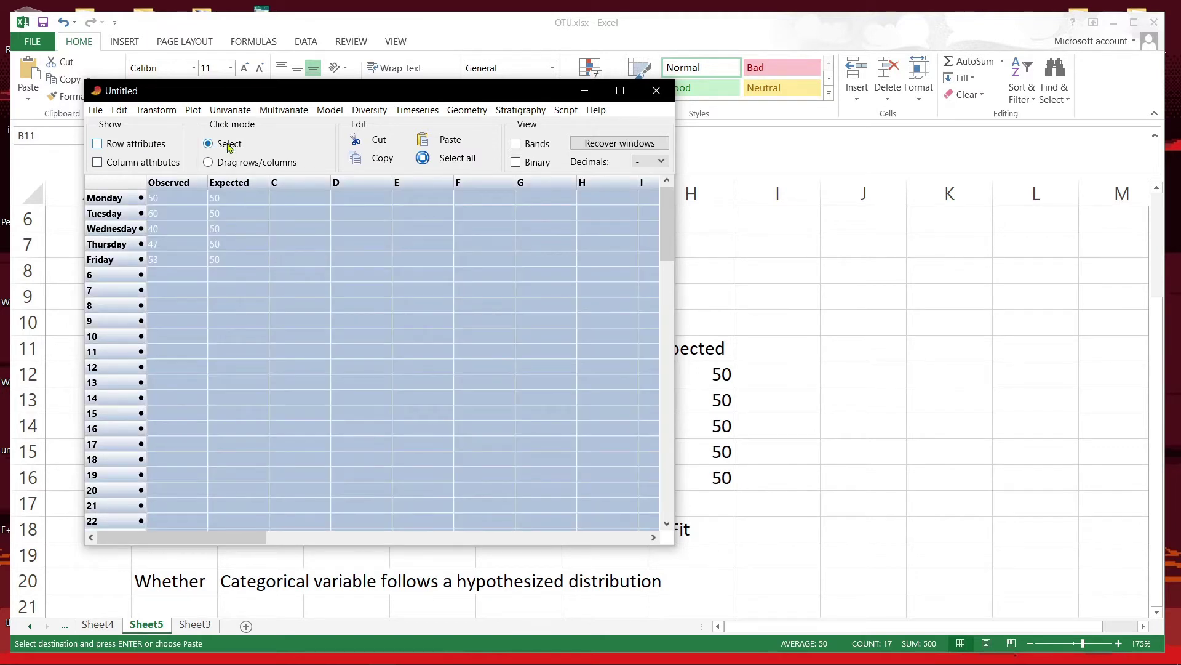
click(230, 109)
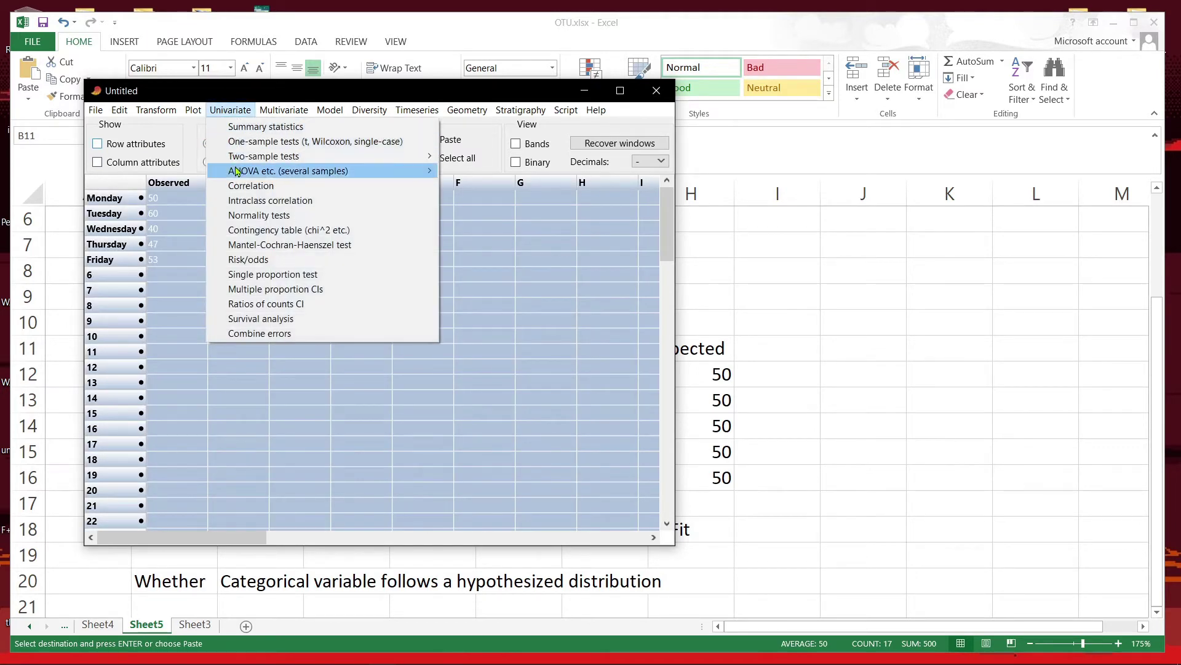
click(322, 232)
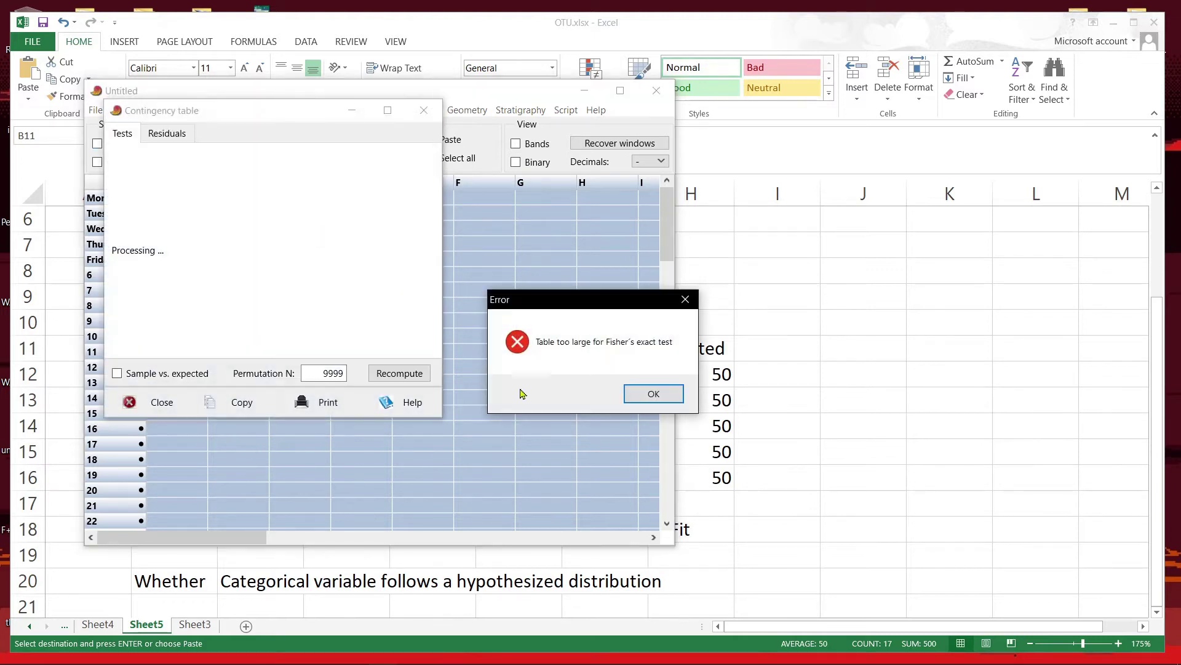
Step: Dismiss the Fisher's exact warning and move the results aside to read chi² 2.2004, p 0.69896
click(640, 394)
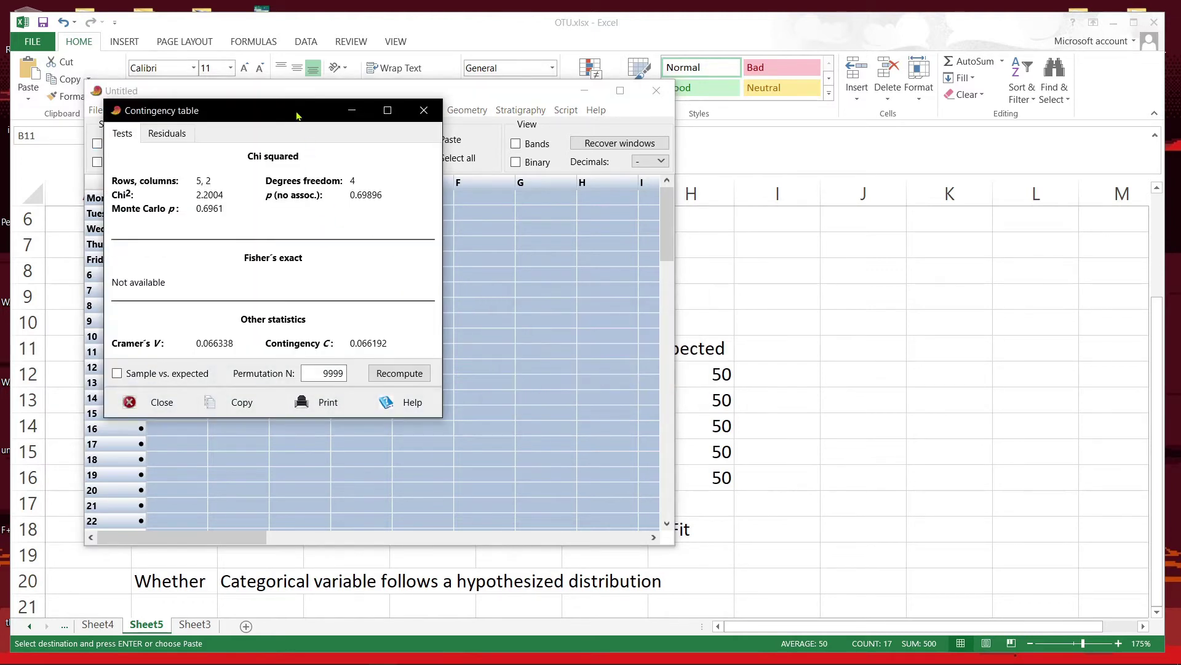
drag(299, 114, 629, 168)
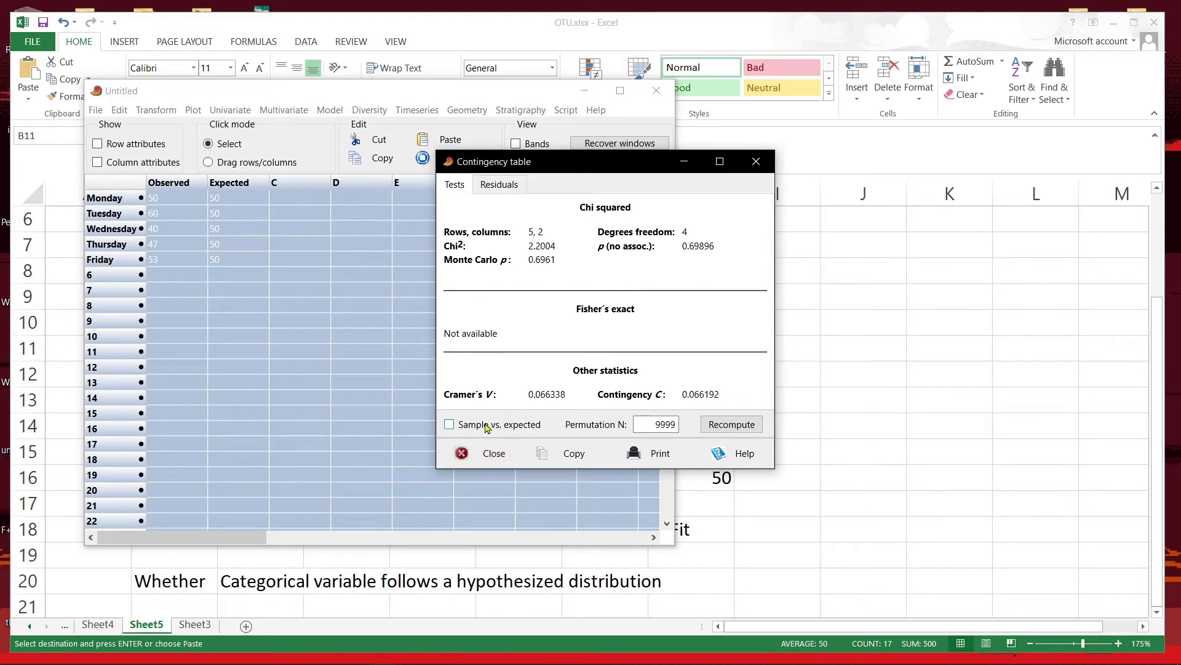
Step: Switch the test to sample vs. expected, giving chi² 4.36 and p 0.35947
click(449, 425)
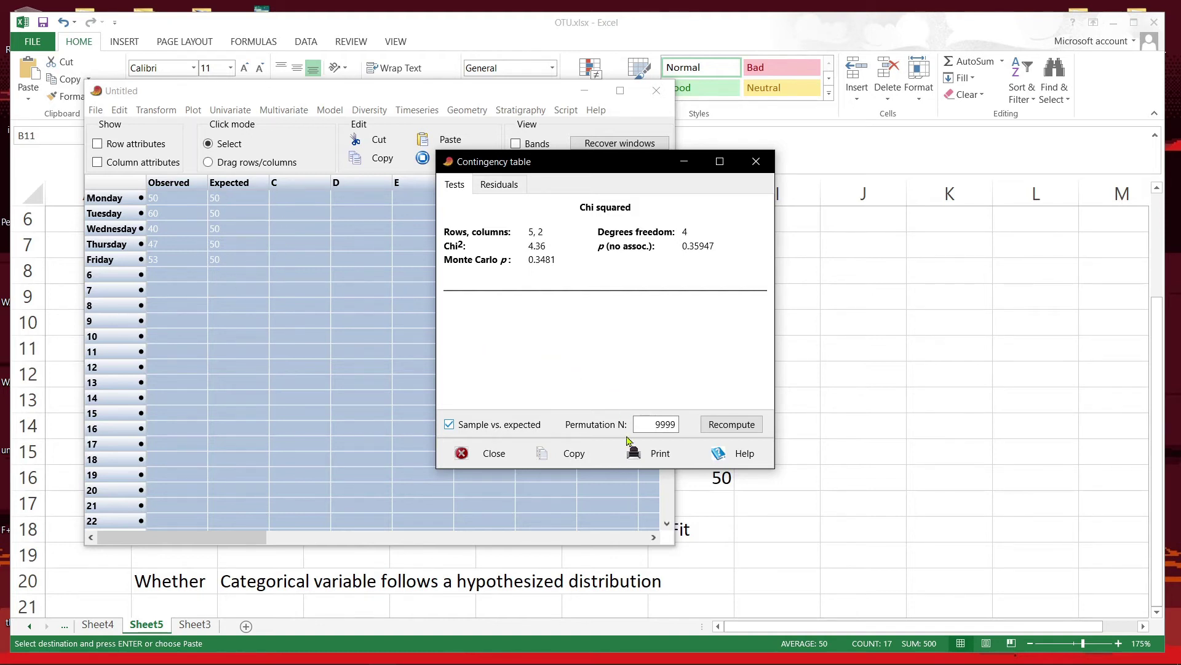
click(629, 454)
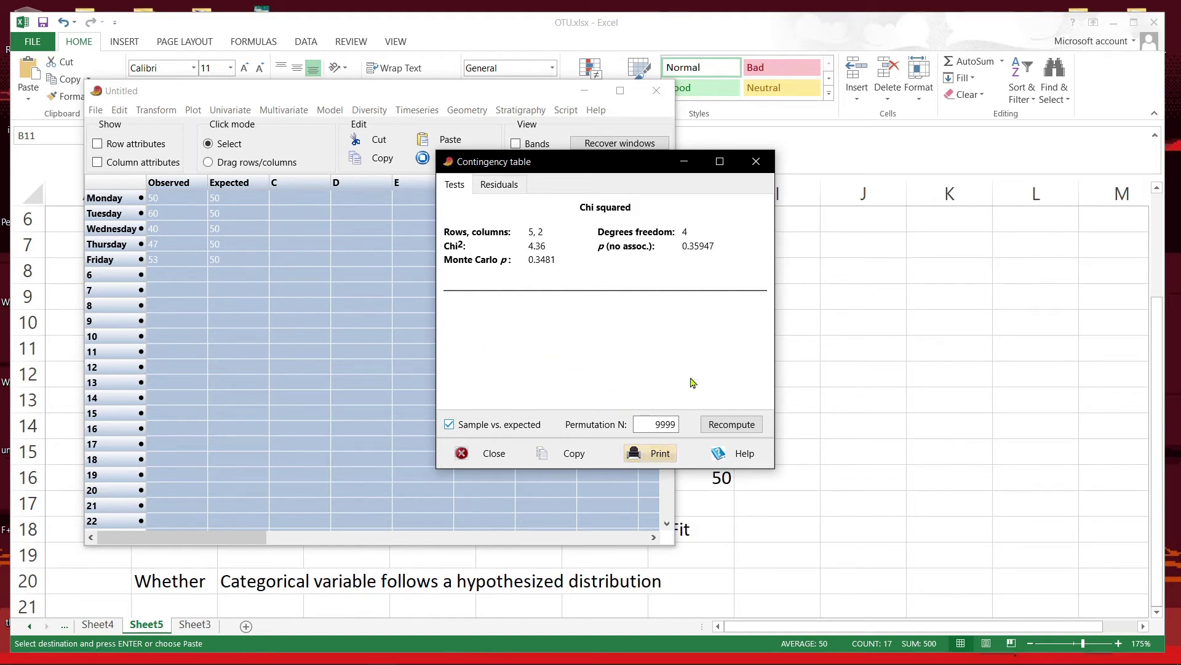
Step: Return to PAST and start a new empty data sheet, discarding the first table
click(756, 161)
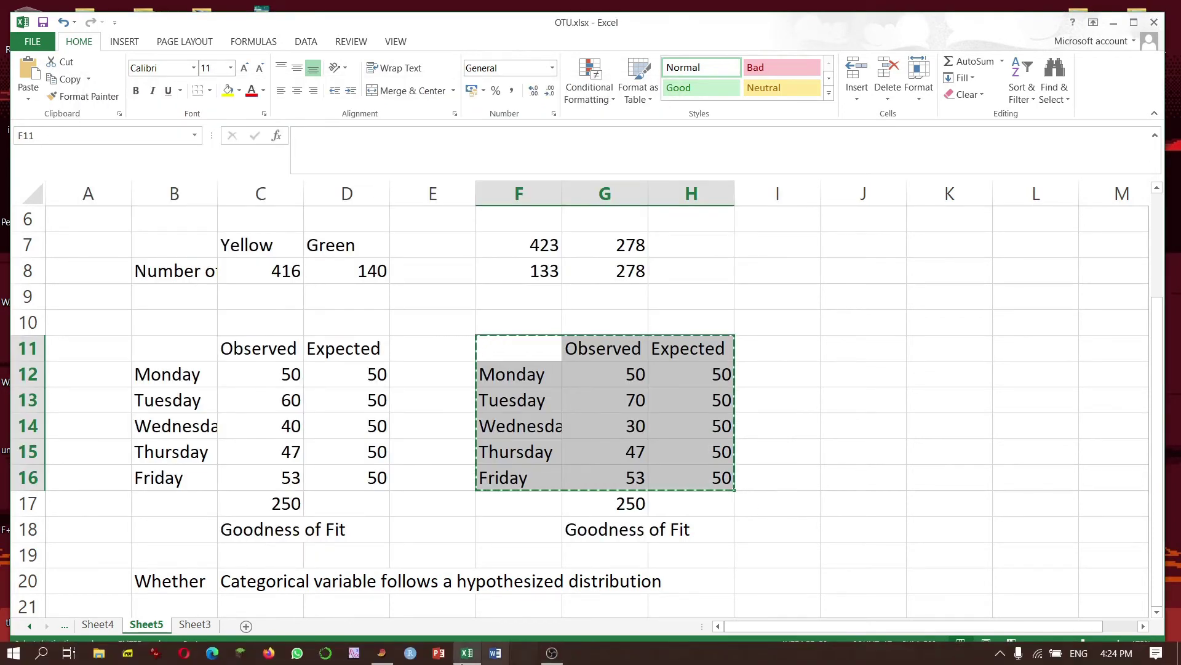
click(383, 654)
click(95, 110)
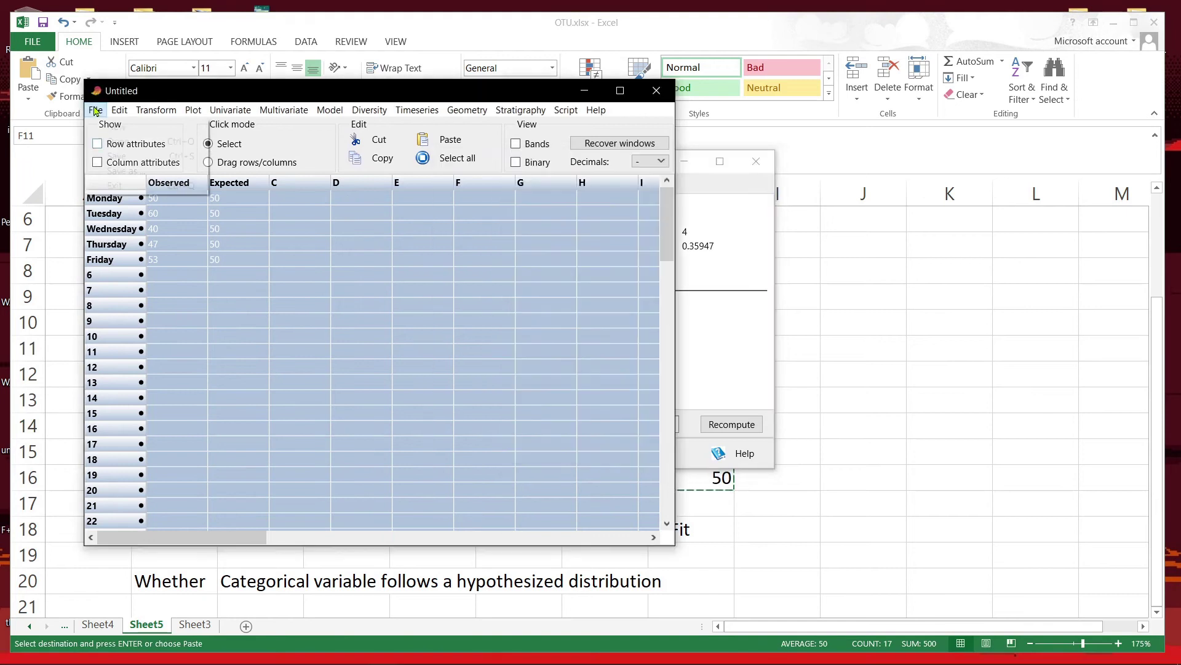
click(95, 109)
click(98, 127)
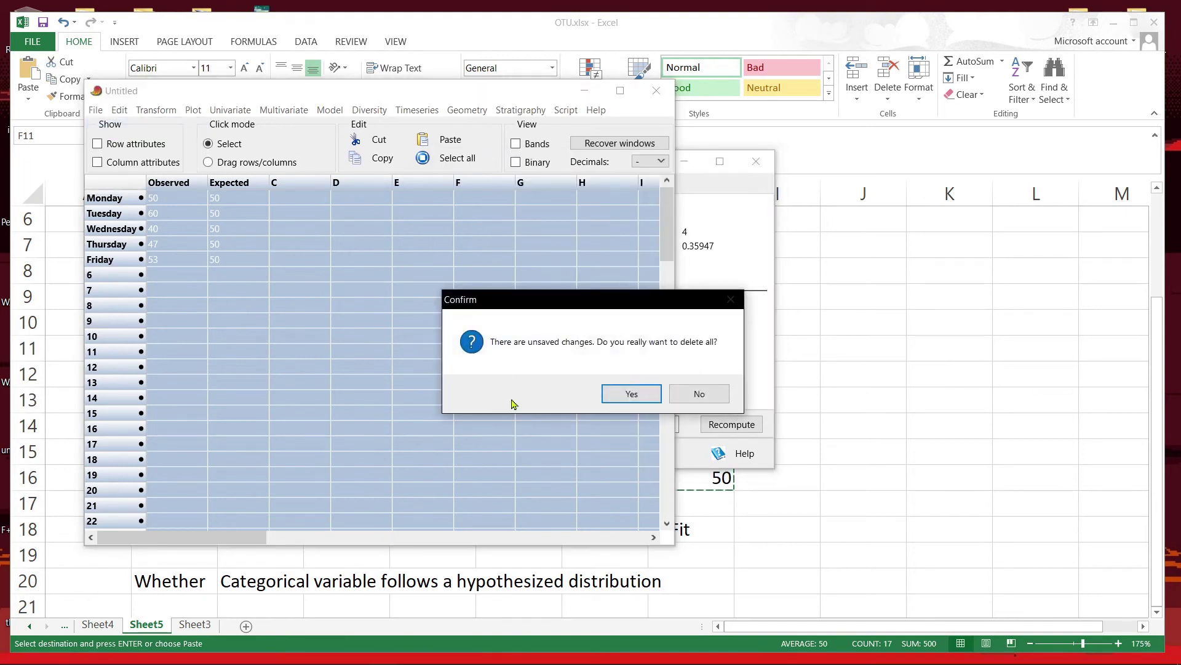
click(612, 394)
Step: Paste the second weekday table (Observed 50, 70, 30, 47, 53; Expected 50) with labels
click(121, 163)
click(136, 146)
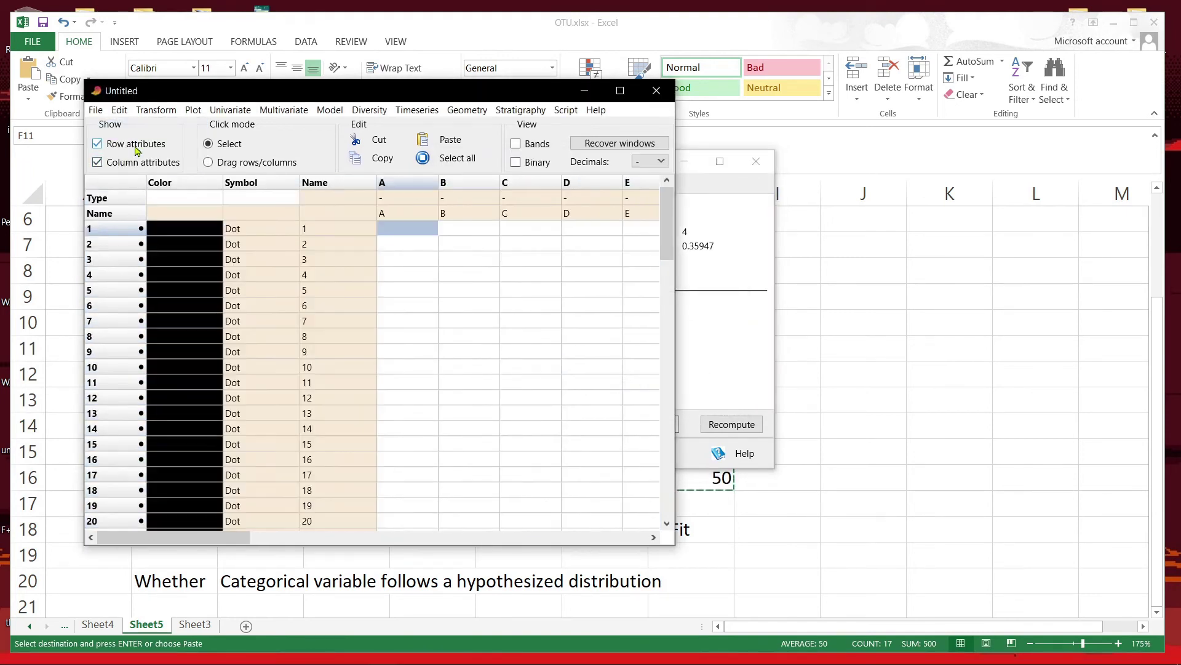
click(348, 219)
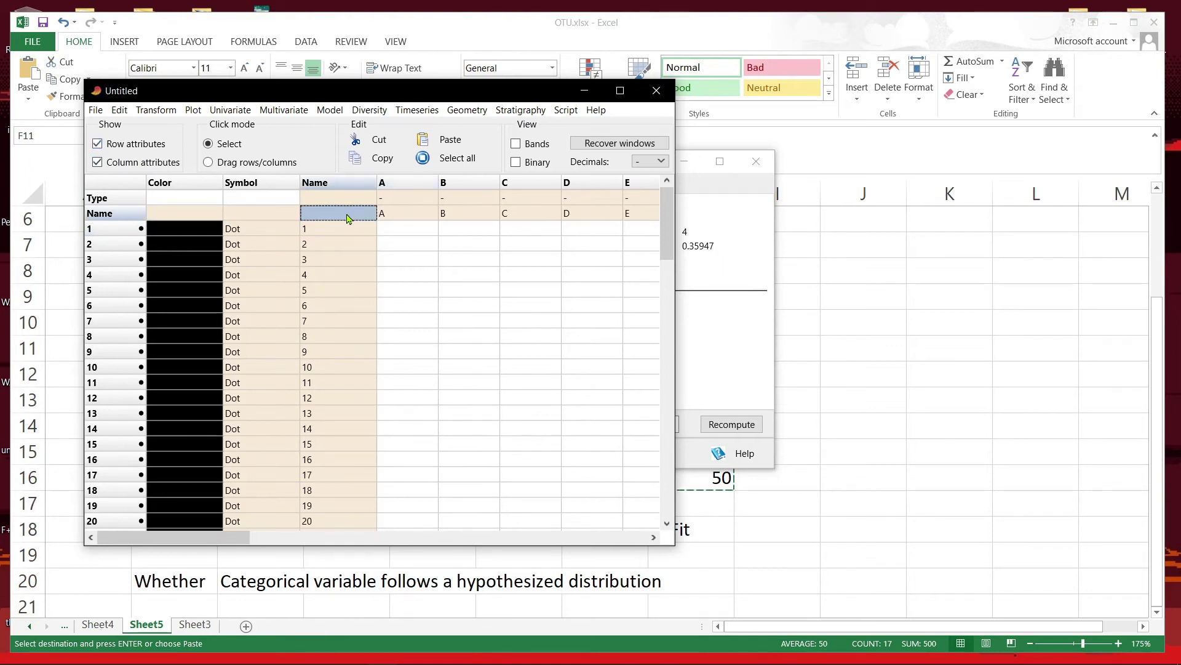
text(Observed	Expected Monday	50	50 Tuesday	70	50 Wednesday	30	50 Thursday	47	50 Friday	53	50)
click(149, 160)
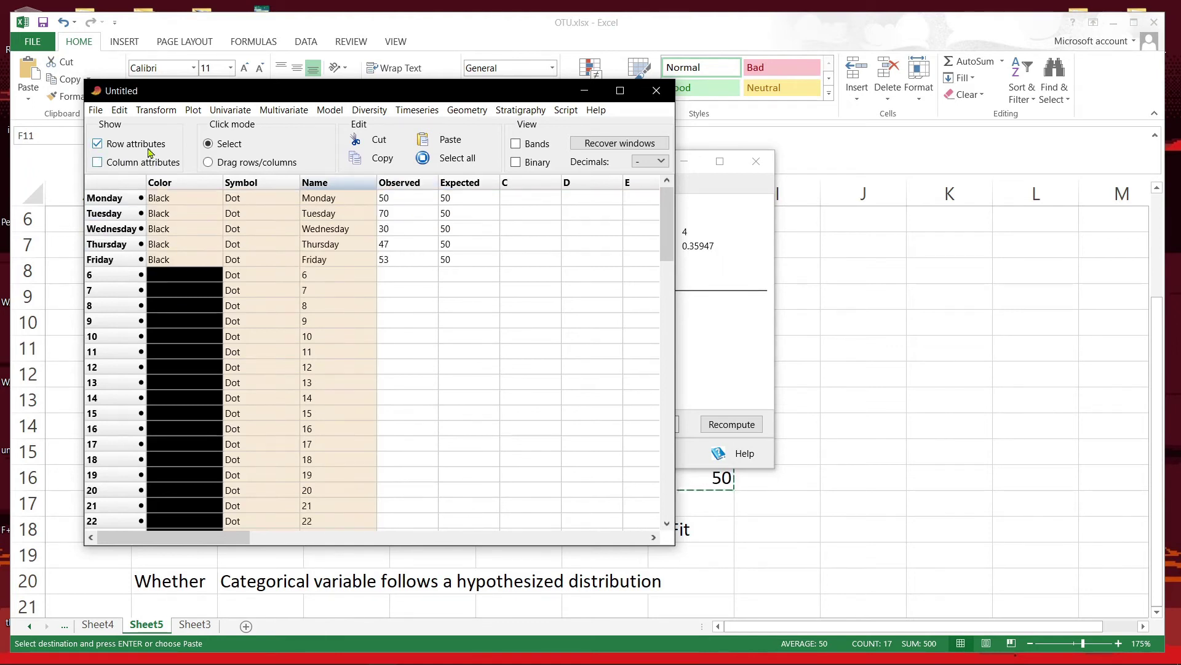
click(148, 151)
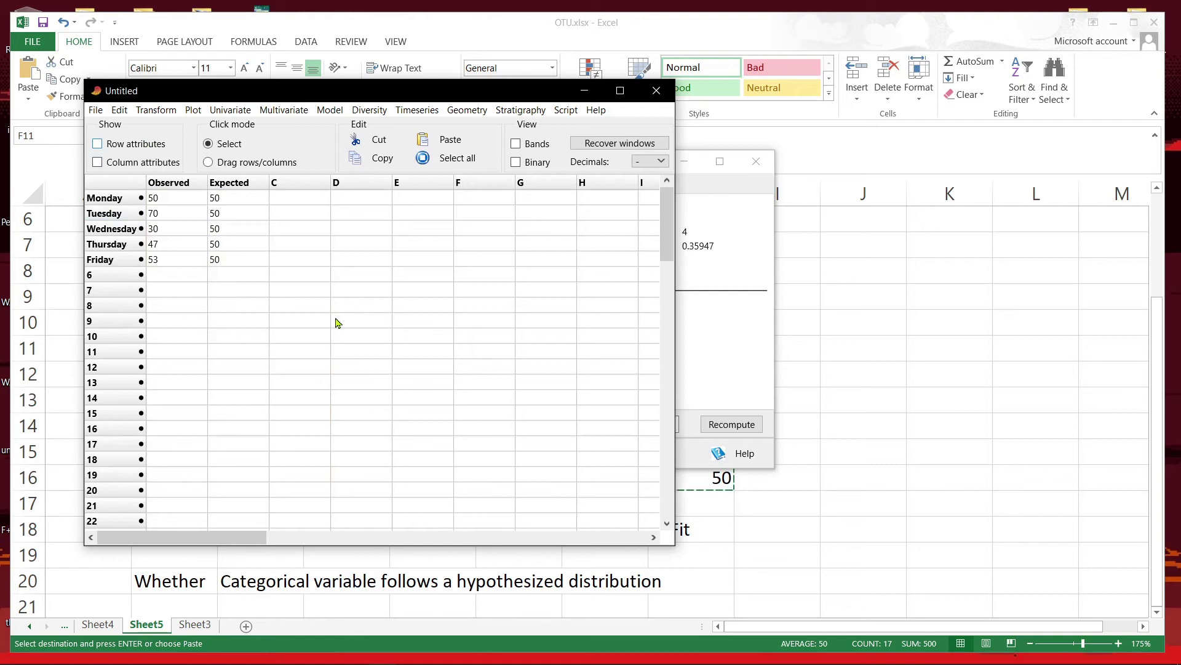
Step: Run the contingency table test on the second table, dismissing the Fisher's exact warning
key(ctrl+a)
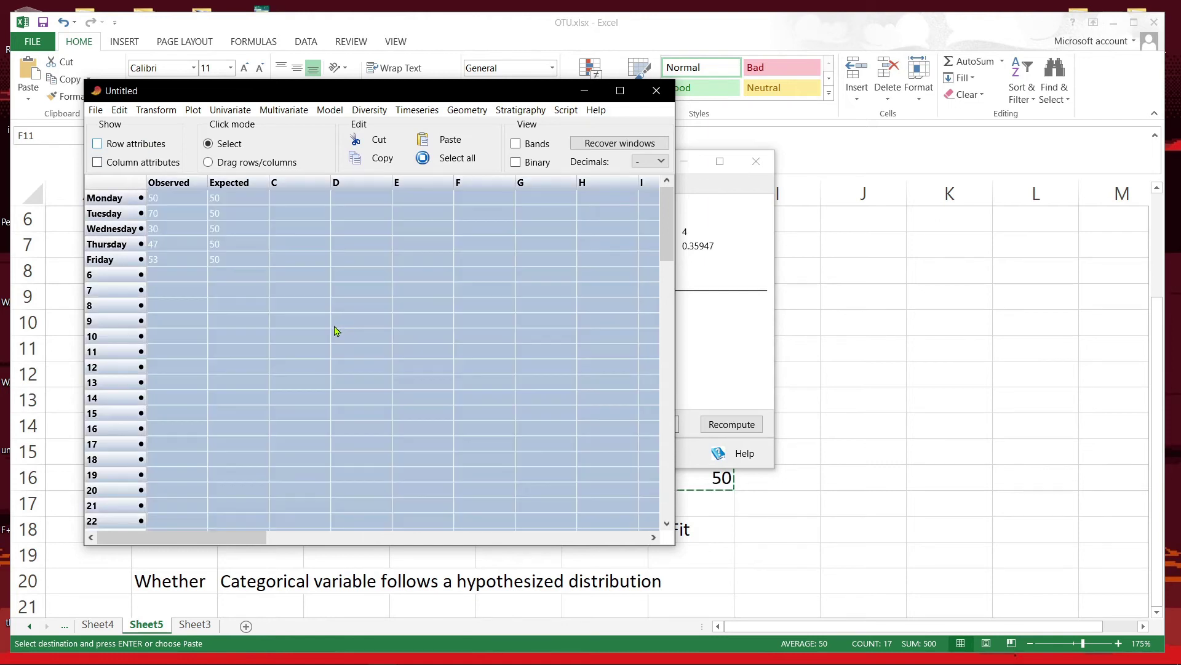
click(225, 114)
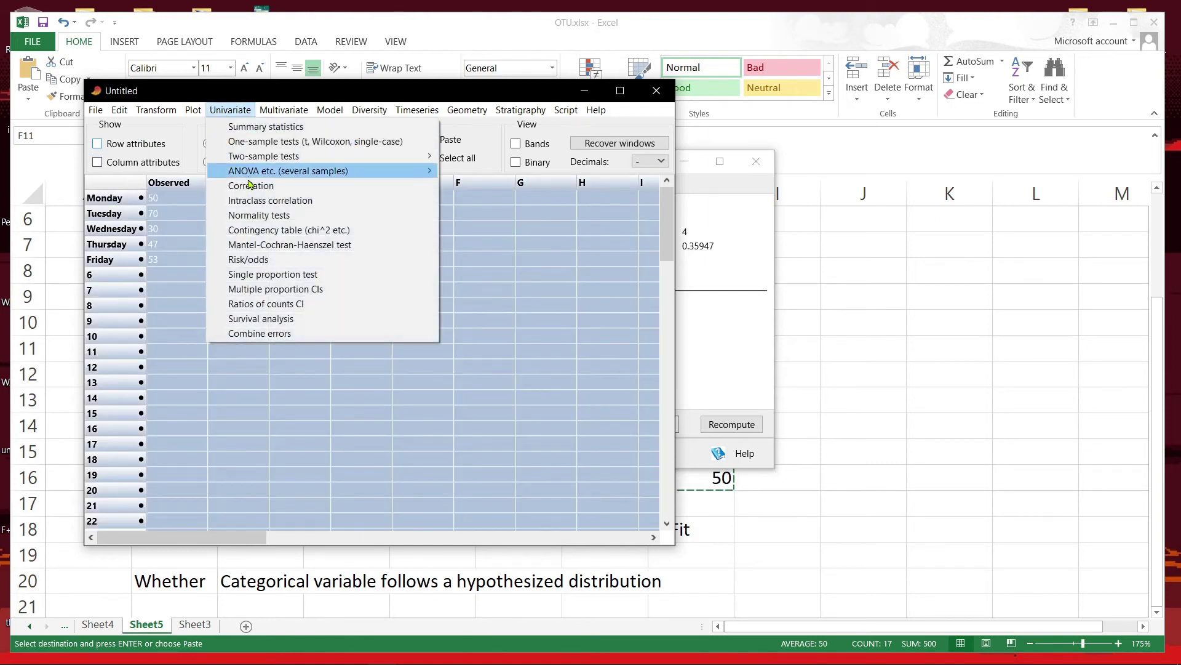
click(261, 230)
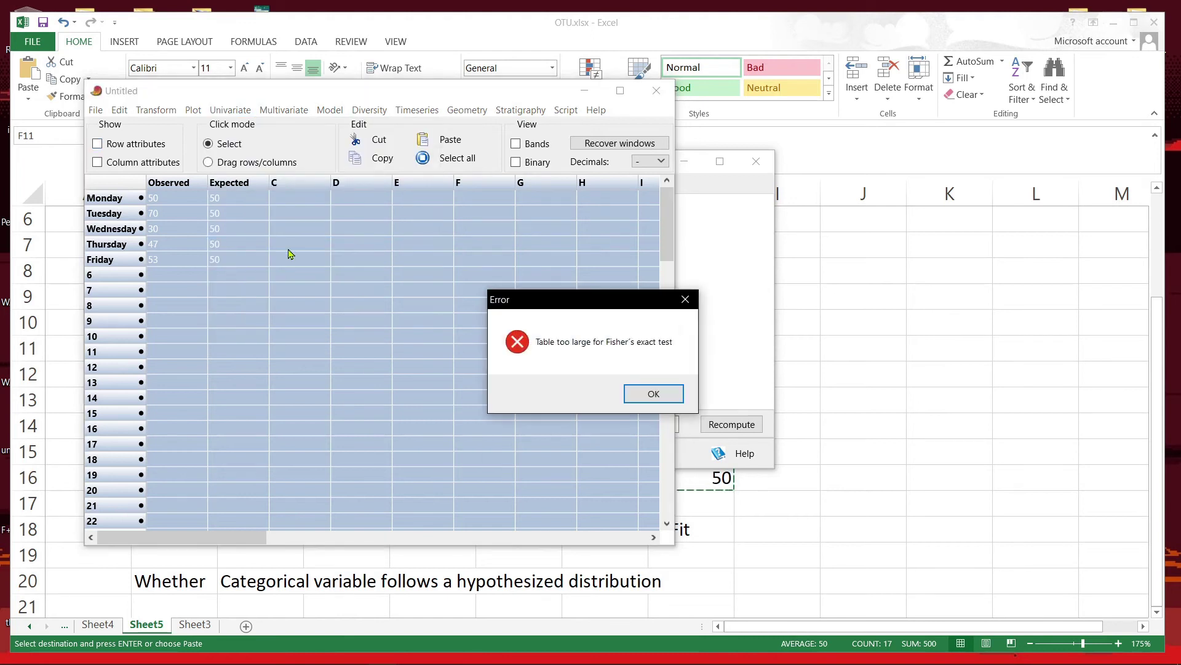
click(650, 394)
drag(592, 159, 638, 123)
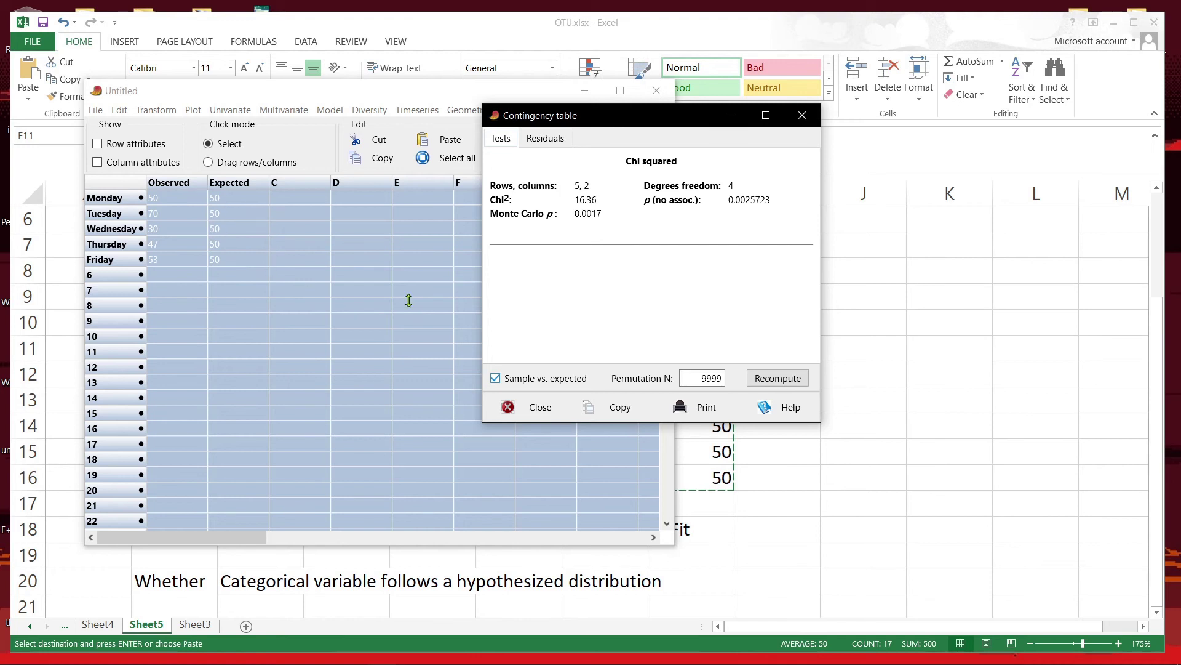
Step: Display standardized residuals: Tuesday 2.8284, Wednesday -2.8284, Thursday -0.42426, Friday 0.42426
click(537, 139)
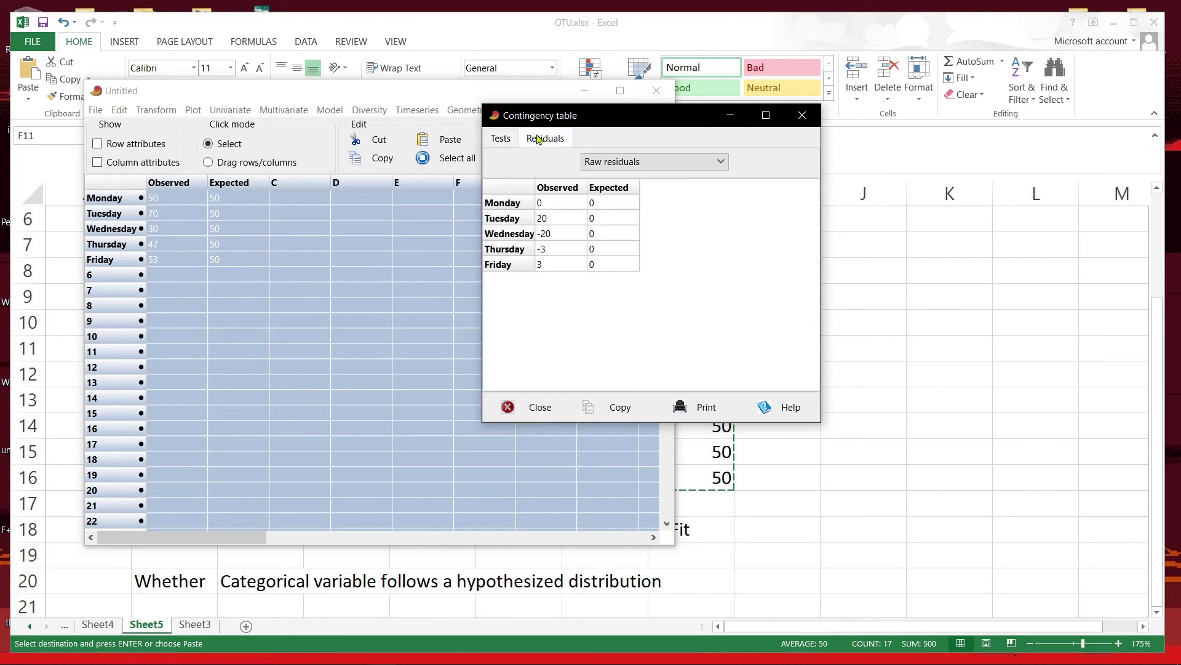
click(644, 165)
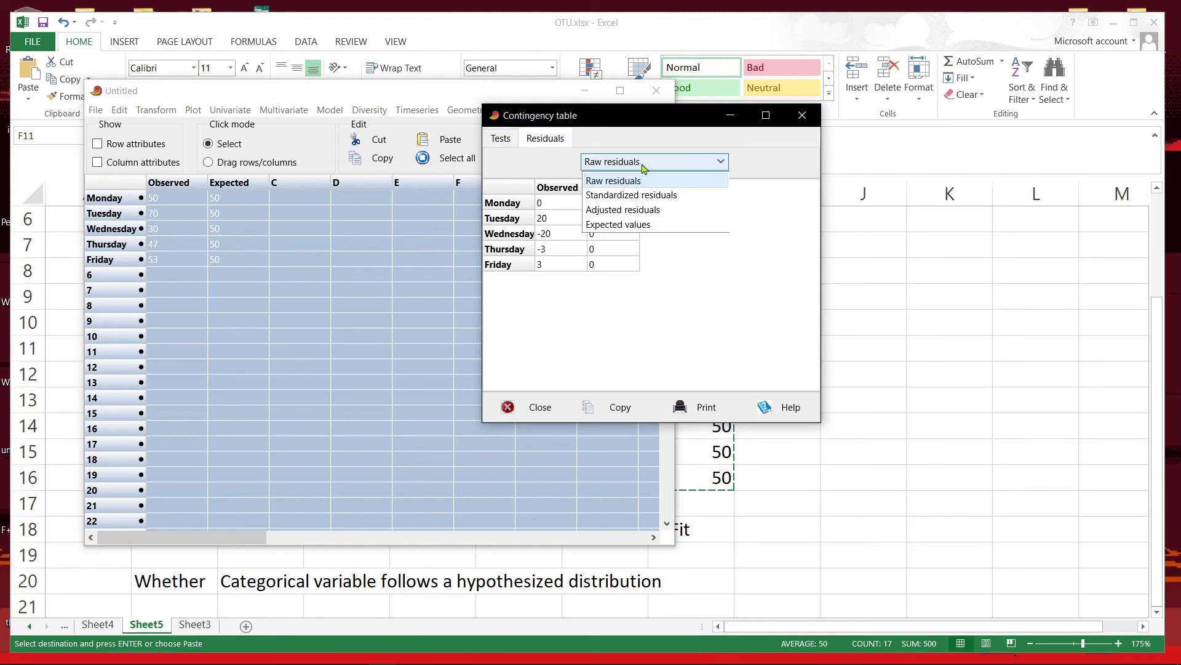
click(647, 195)
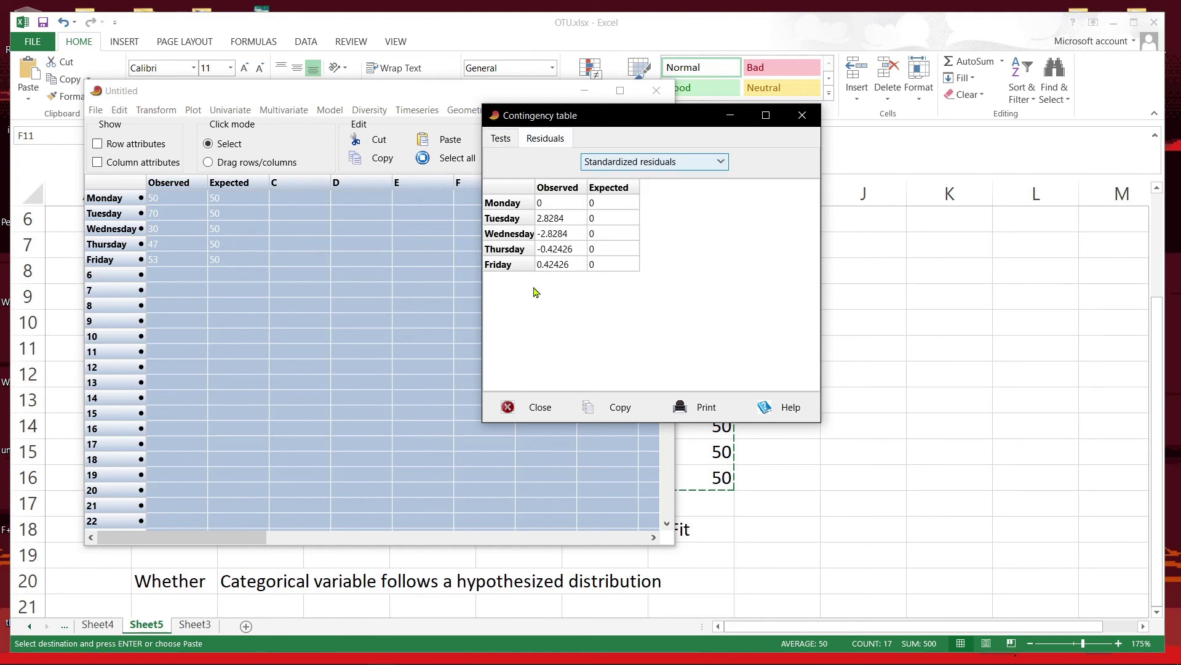